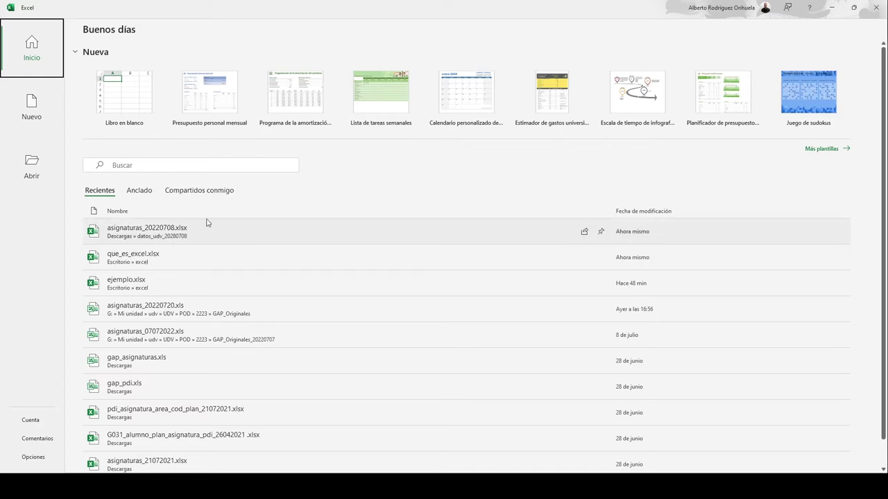
Pin que_es_excel.xlsx and switch to the Anclado list, where it is the only pinned workbook.
scroll(128, 394, down, 1)
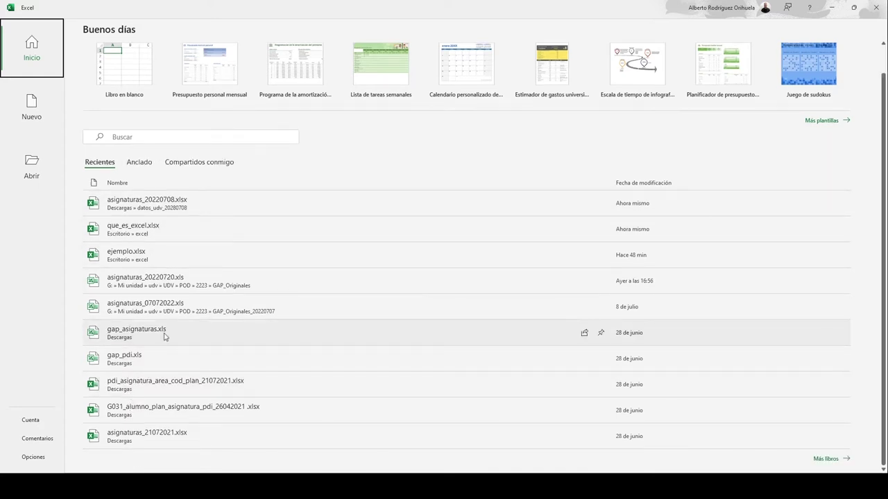
scroll(139, 309, up, 1)
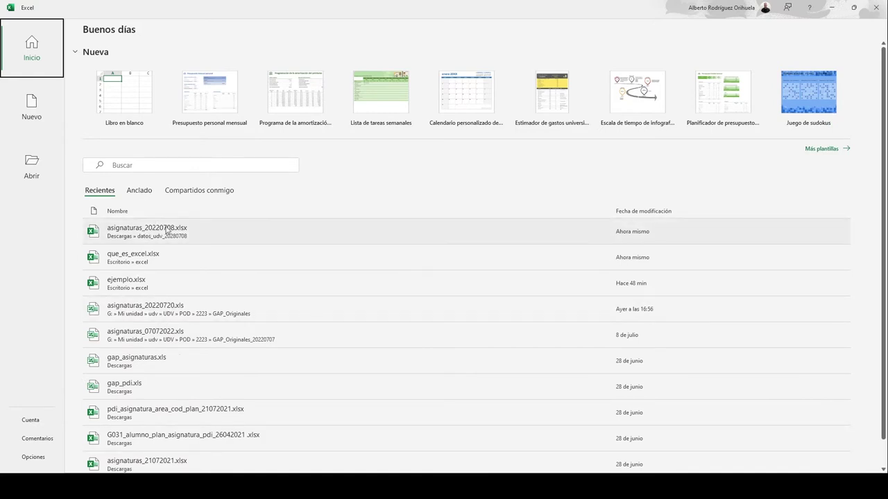
mouse_move(600, 258)
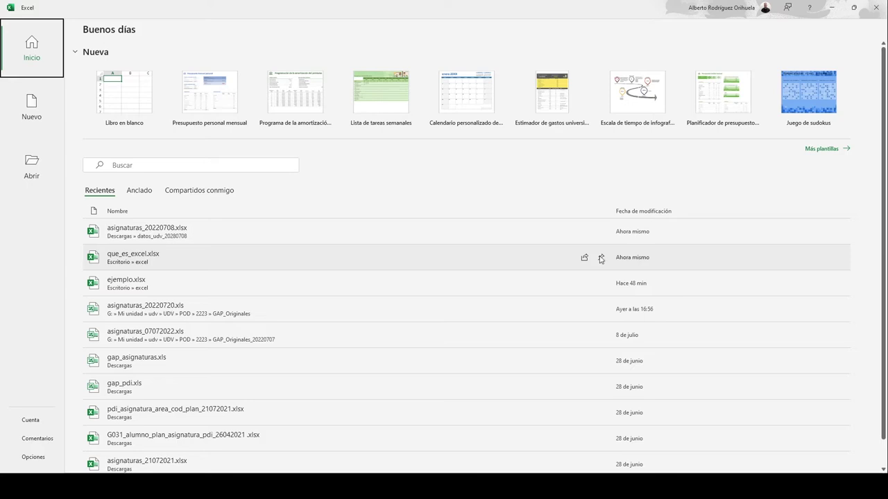
click(601, 258)
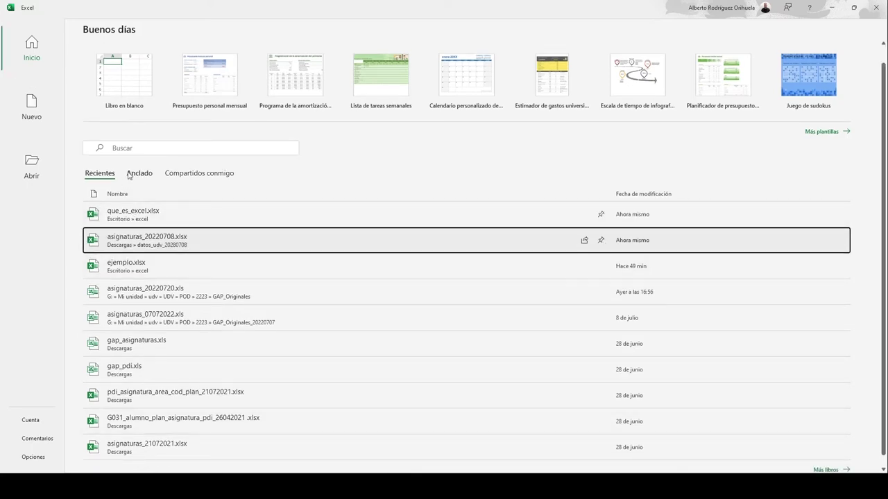
click(138, 175)
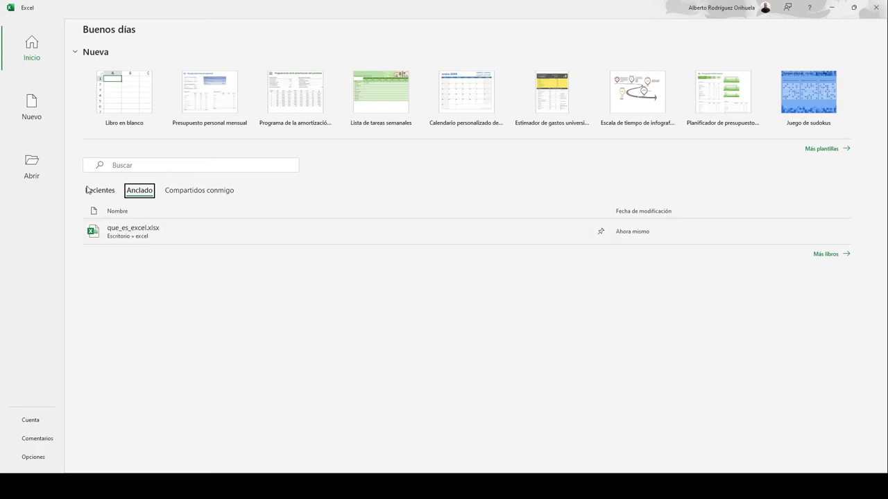
Browse the Compartidos conmigo, Recientes and Anclado lists, then bring up the Nuevo template gallery.
click(182, 191)
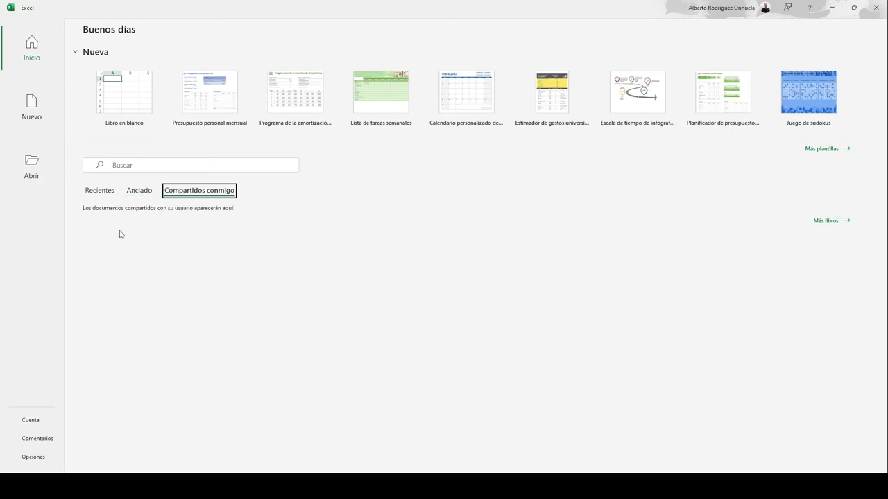
click(96, 192)
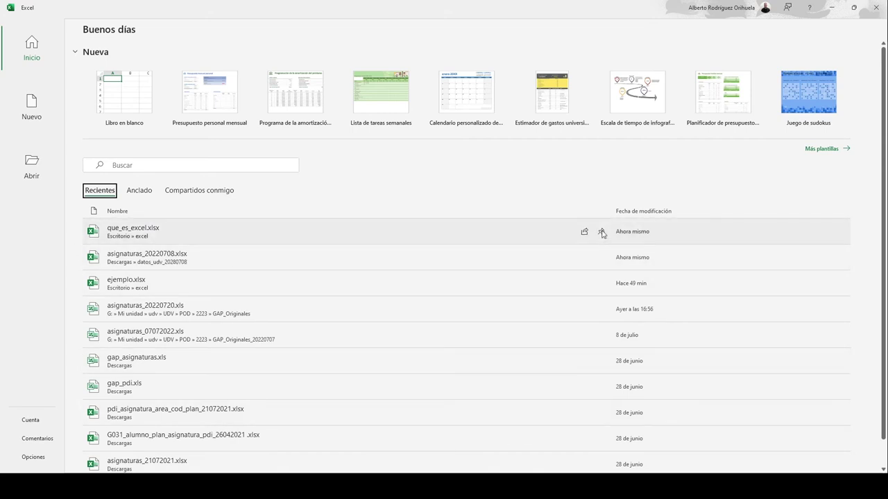
key(Tab)
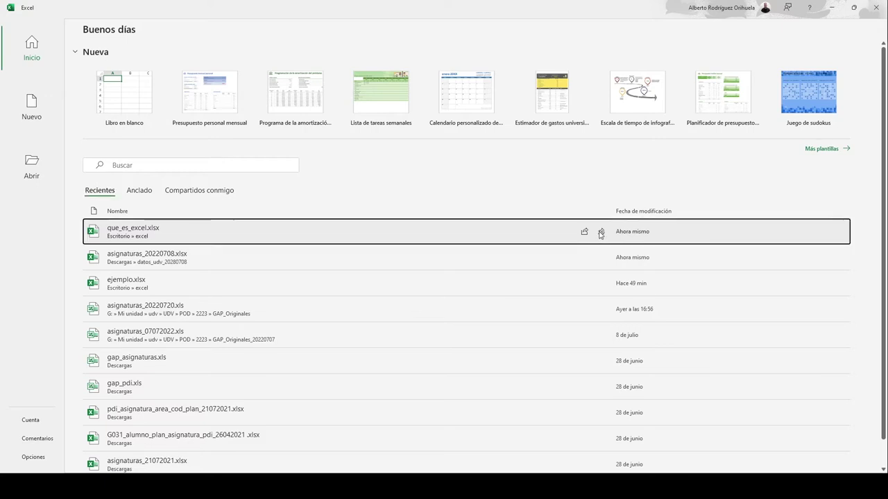
scroll(600, 234, down, 1)
click(138, 174)
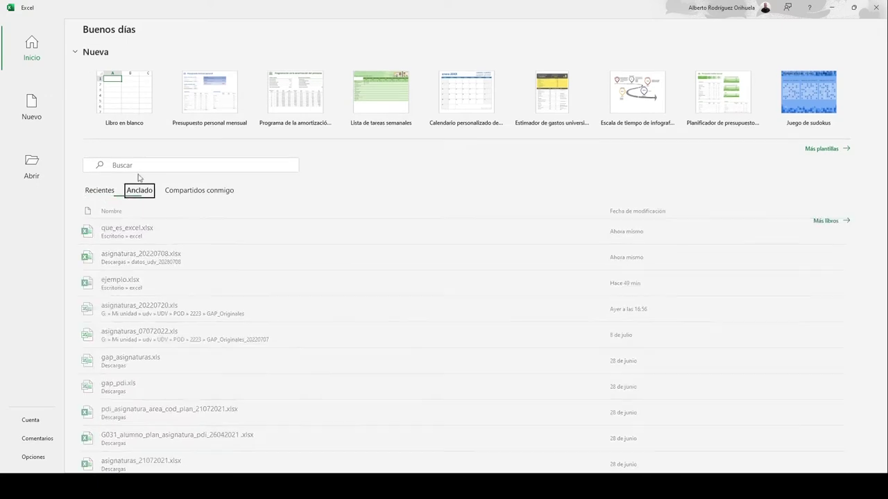
click(100, 190)
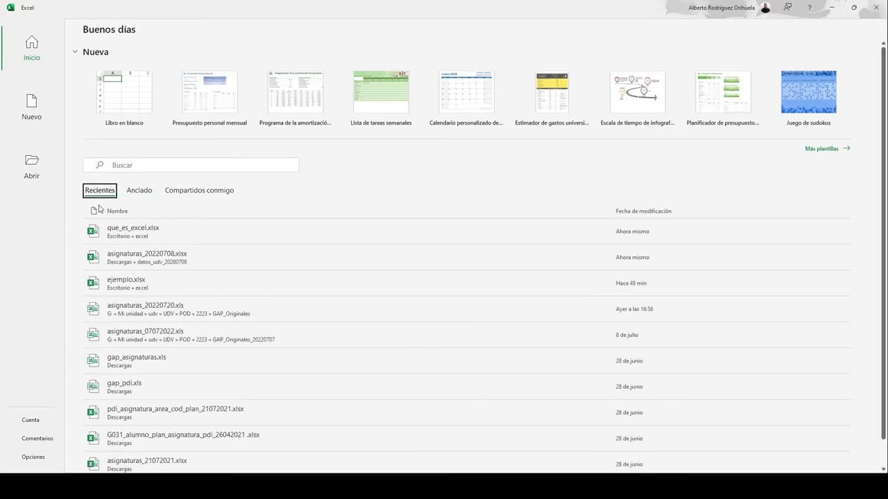
click(27, 111)
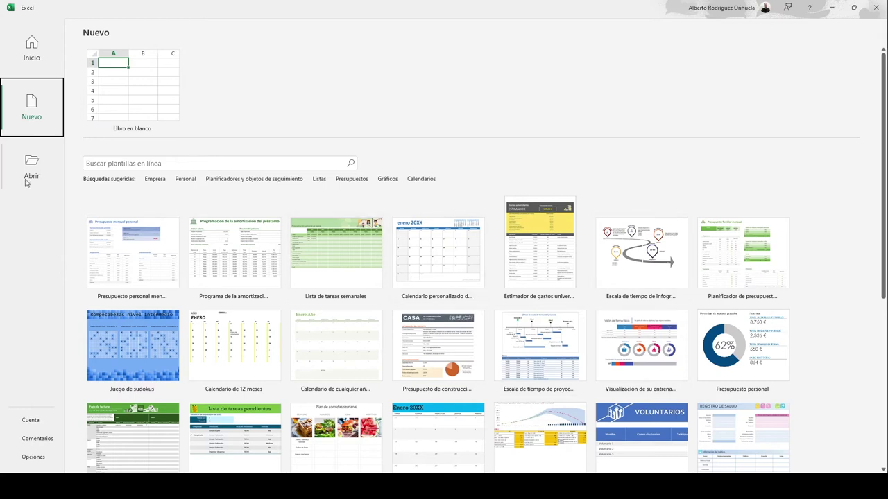
From the Inicio page, create a Libro en blanco workbook, Libro1.
click(38, 61)
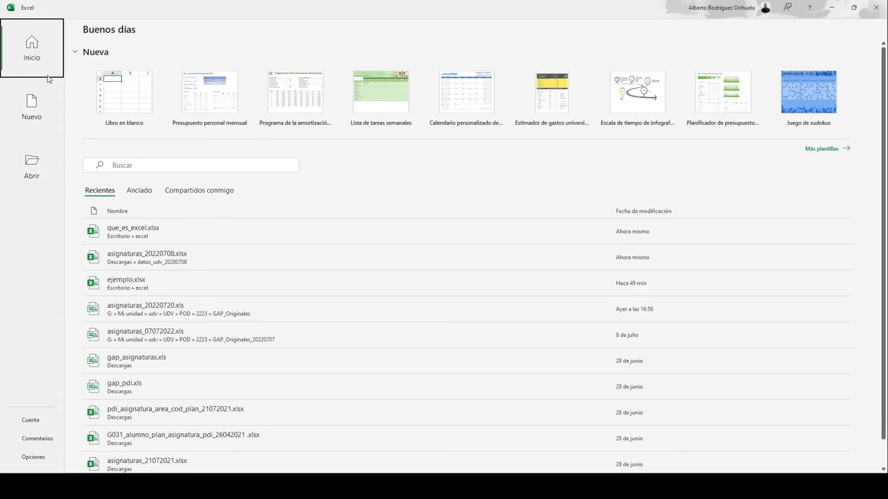
click(132, 94)
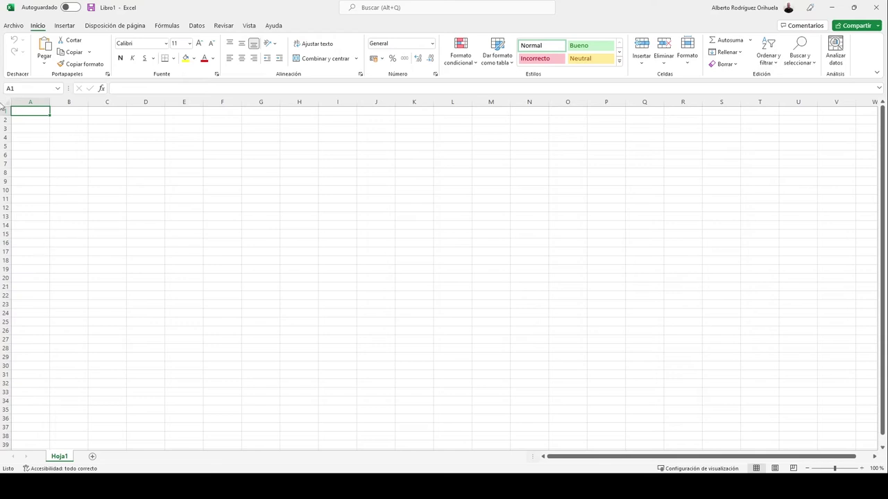
click(5, 105)
drag(29, 129, 146, 164)
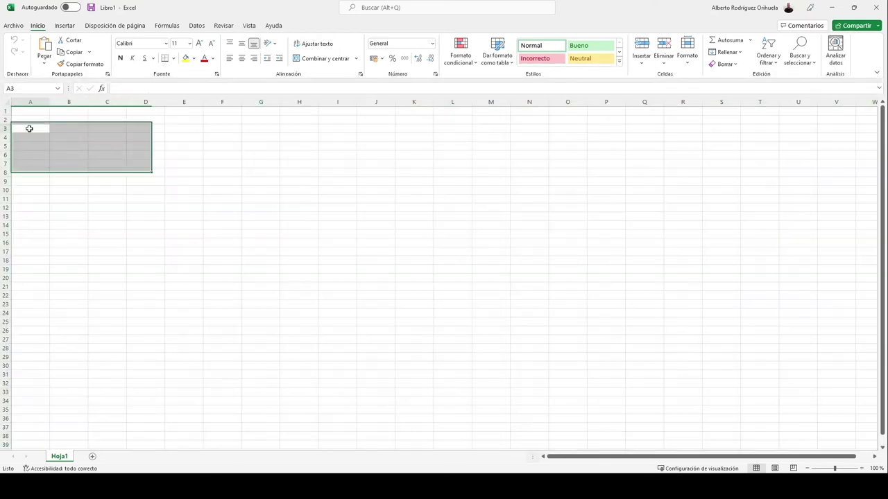
click(28, 101)
click(69, 102)
click(107, 102)
click(149, 102)
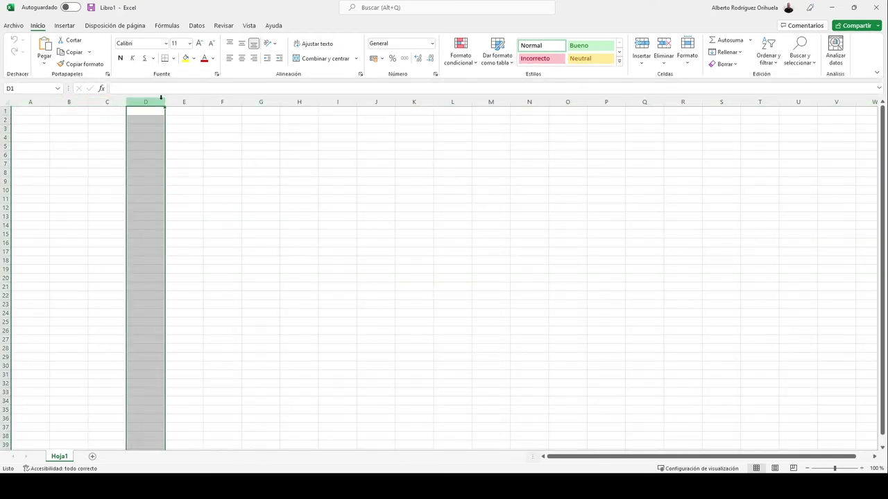
click(184, 101)
click(233, 99)
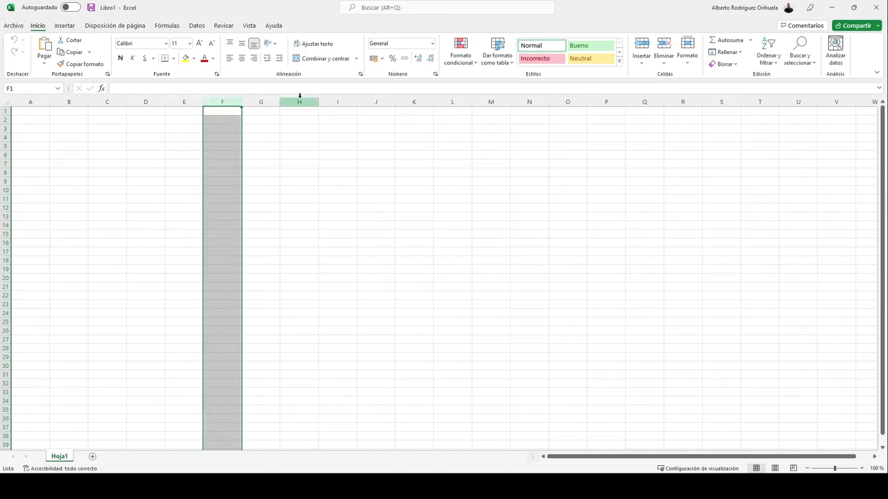
click(69, 125)
click(6, 111)
click(5, 119)
click(6, 128)
click(5, 137)
click(6, 146)
click(6, 155)
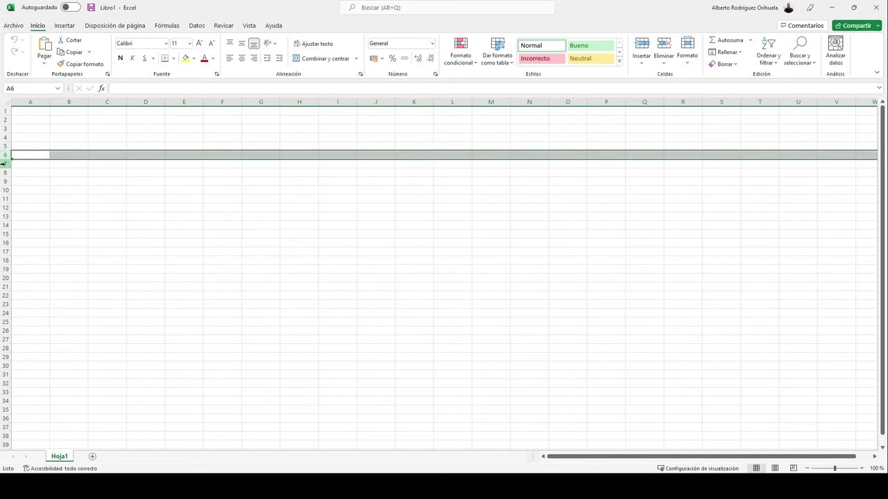
click(5, 163)
click(150, 215)
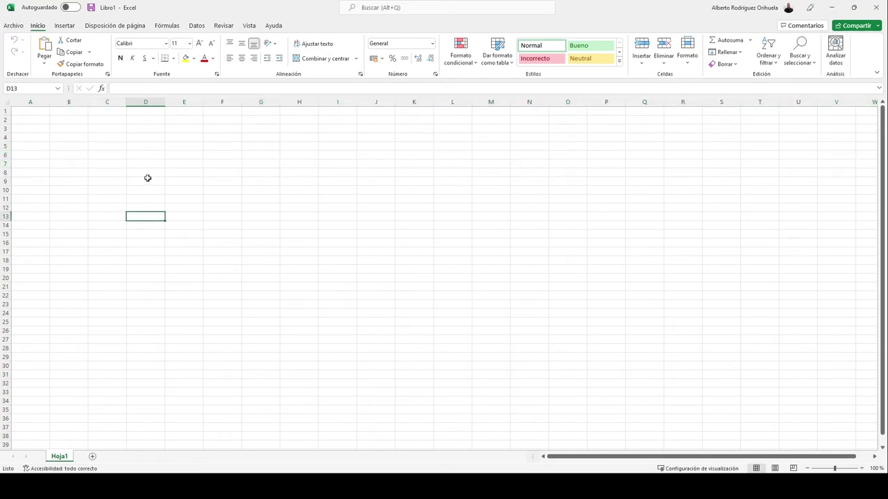
click(29, 111)
click(109, 154)
click(198, 188)
click(37, 217)
click(37, 111)
Enter 45, 333 and 23 in cells A1 to A3.
text(45)
key(Return)
text(333)
key(Return)
text(23)
key(Return)
Enter enero in B1 and febrero in B2.
click(58, 111)
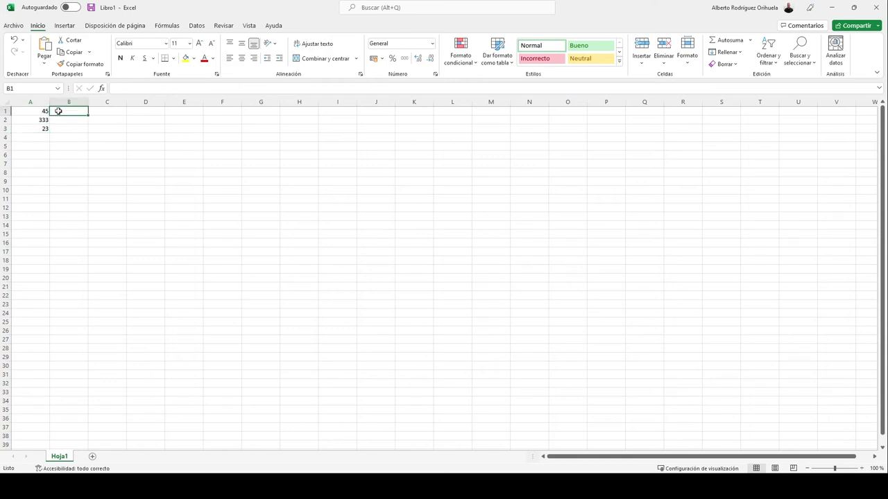
text(ene)
key(Return)
text(febrero)
key(Return)
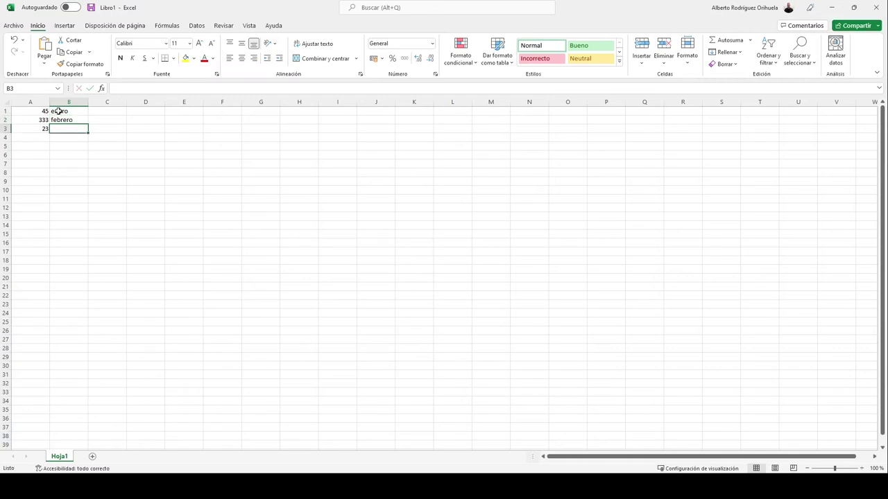
Start column C with the numbers 1, 2 and 3 from C1 downward.
click(116, 114)
text(1)
key(Return)
text(2)
key(Return)
text(3)
key(Return)
text(4)
key(Return)
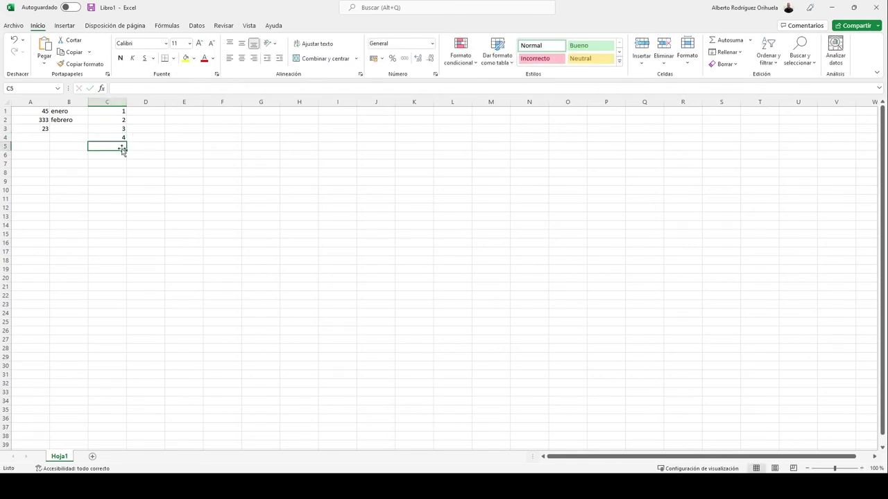
Fill the enero–febrero series down column B to row 17, reaching mayo.
drag(68, 111, 68, 115)
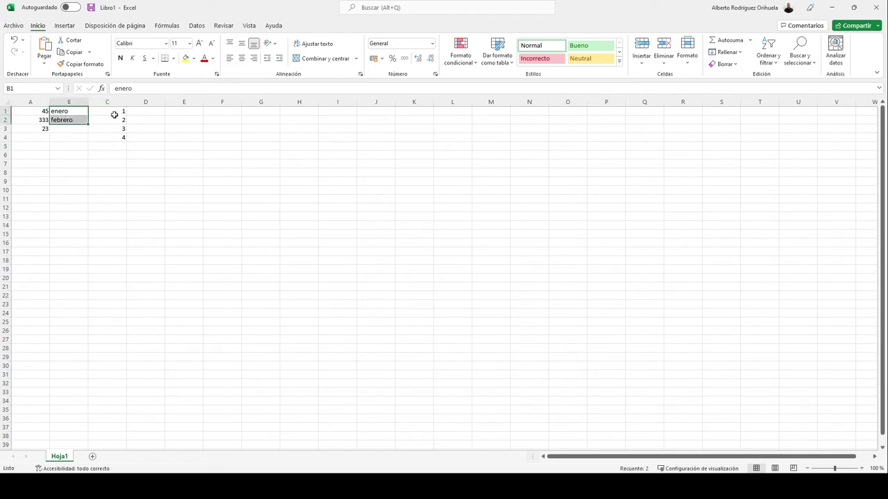
click(87, 153)
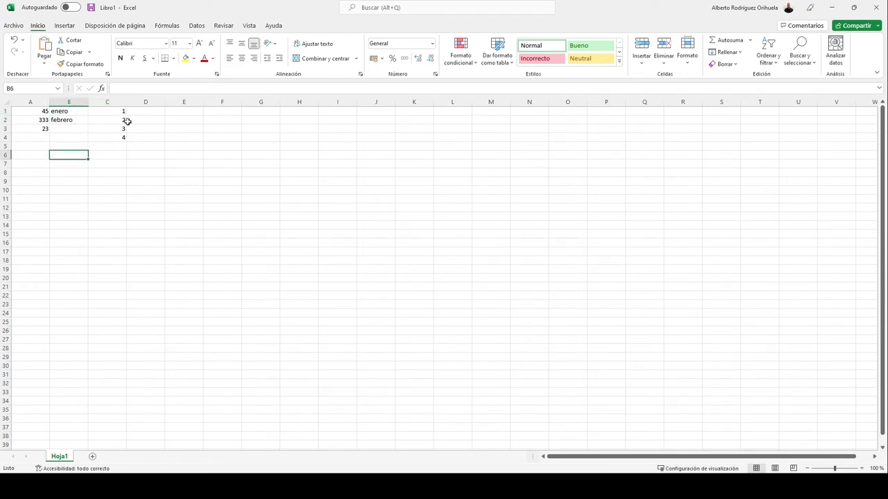
drag(75, 111, 78, 118)
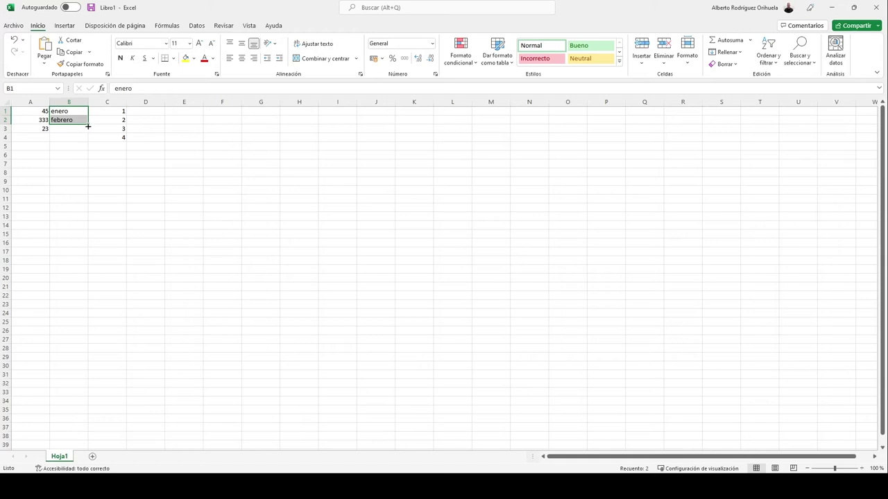
drag(88, 126, 89, 257)
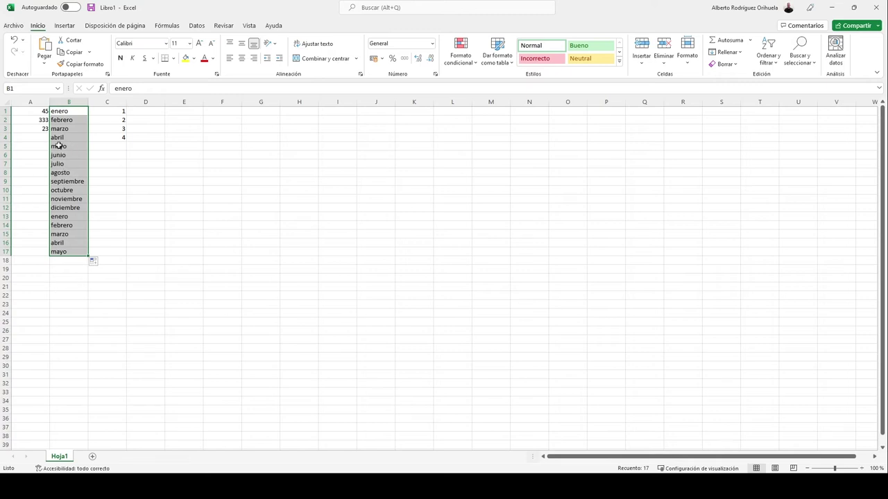
click(67, 180)
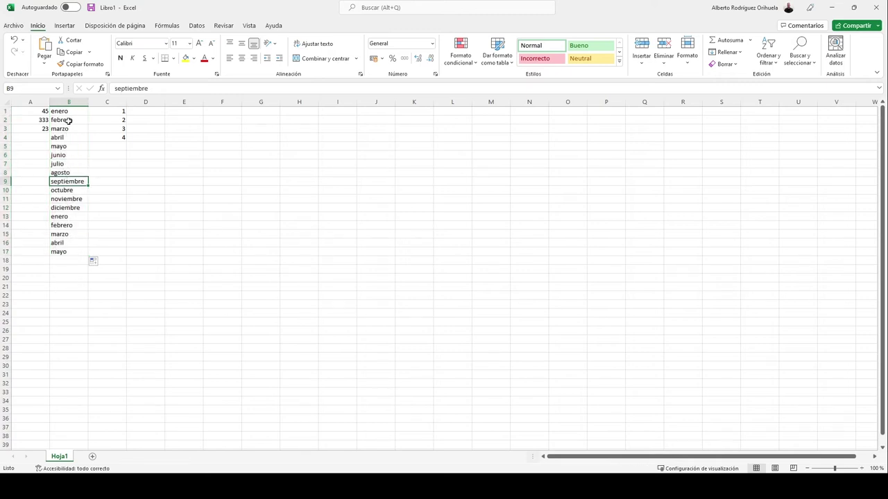
Extend the numbers in column C to run from 1 through 12 in C1:C12.
click(115, 138)
drag(116, 111, 128, 211)
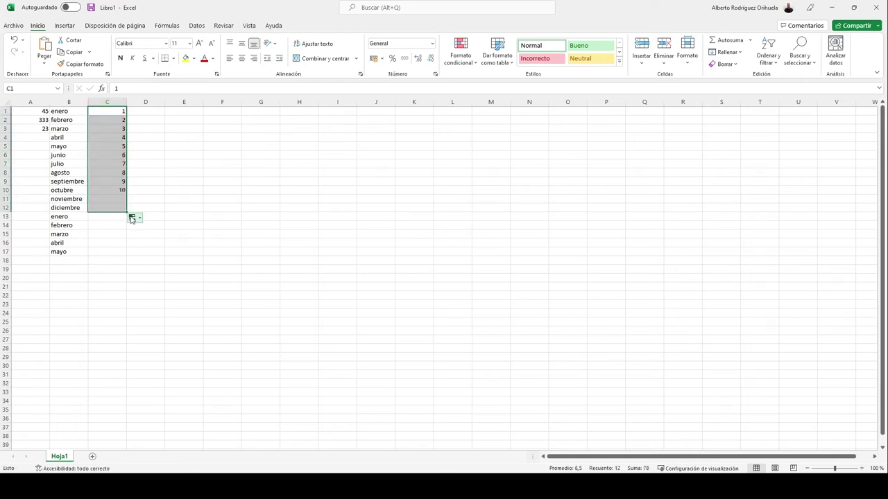
click(177, 201)
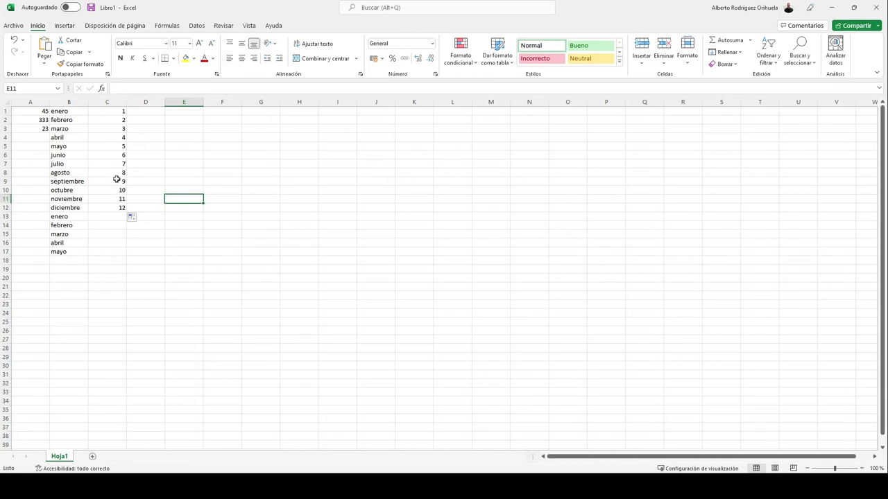
click(119, 173)
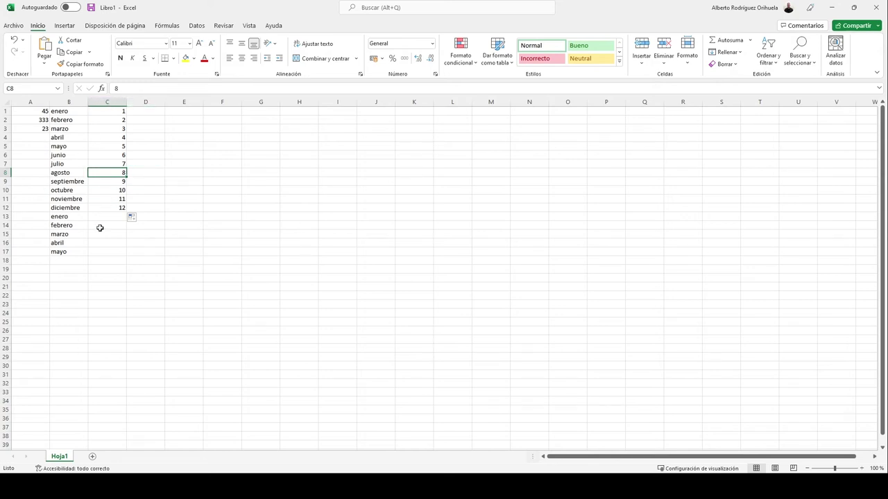
Search the sheet for 'mayo' to jump to its cell, B5.
drag(7, 327, 6, 328)
click(349, 313)
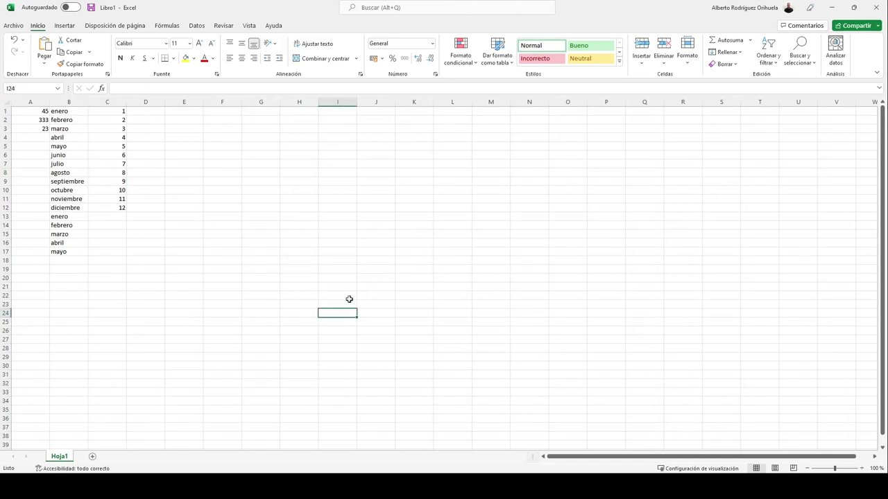
click(315, 270)
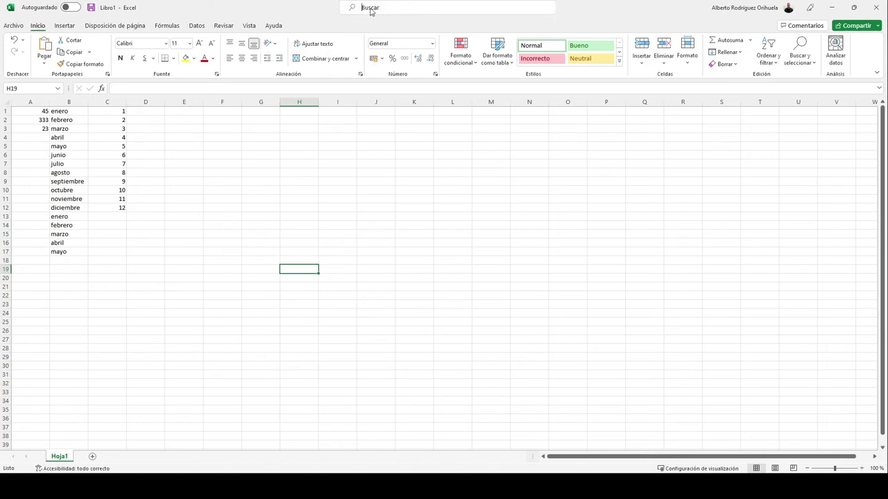
text(mayo)
key(Return)
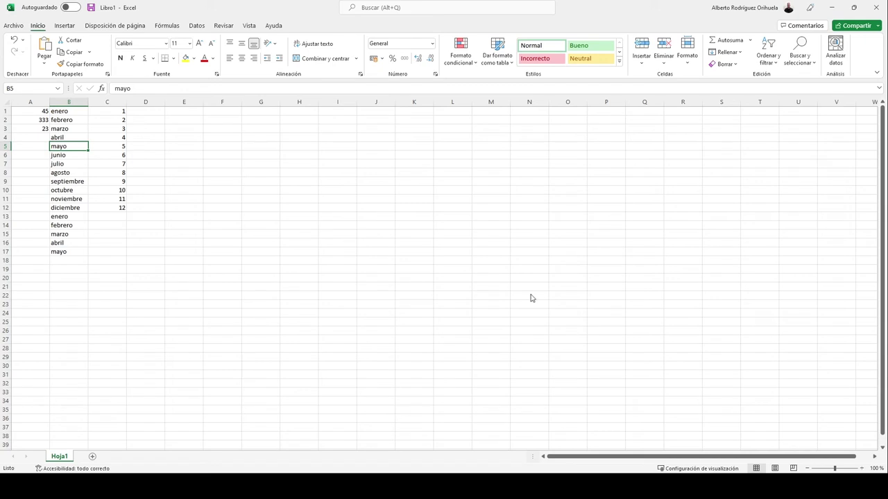
key(ctrl+Down)
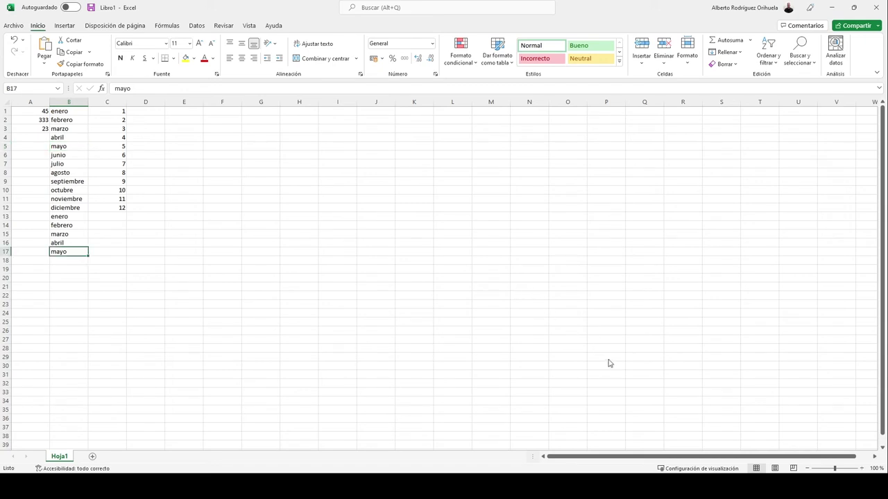
key(ctrl+Down)
click(14, 26)
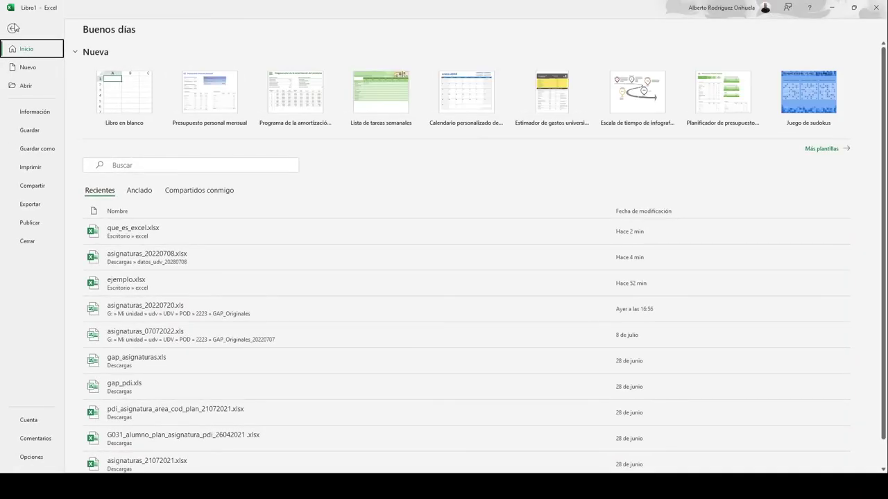
click(12, 29)
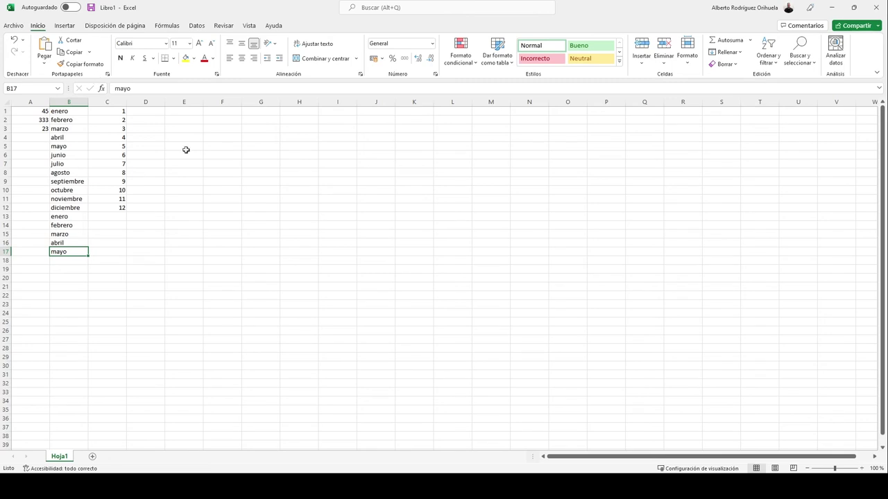
click(291, 181)
click(125, 166)
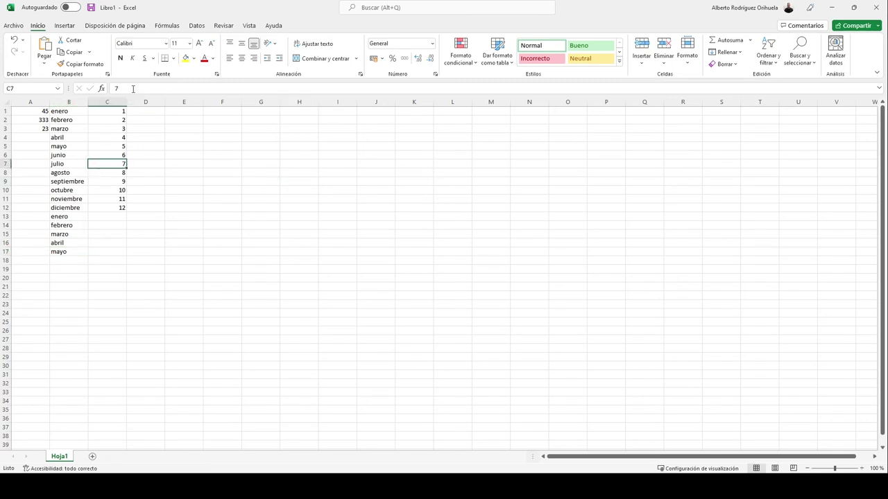
click(133, 88)
click(121, 182)
click(116, 215)
click(53, 242)
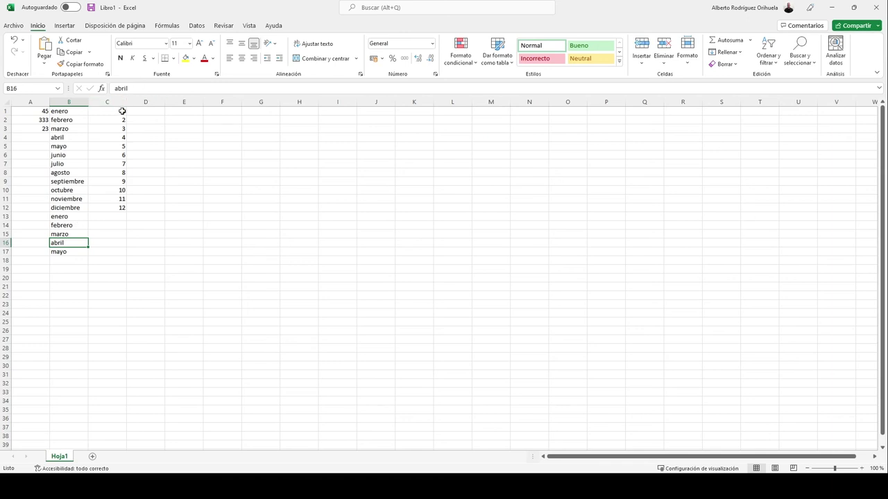
click(114, 216)
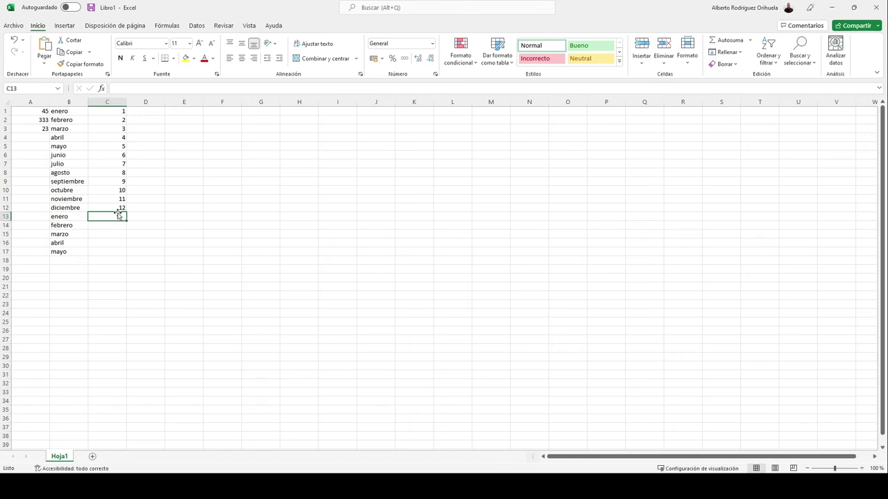
click(120, 207)
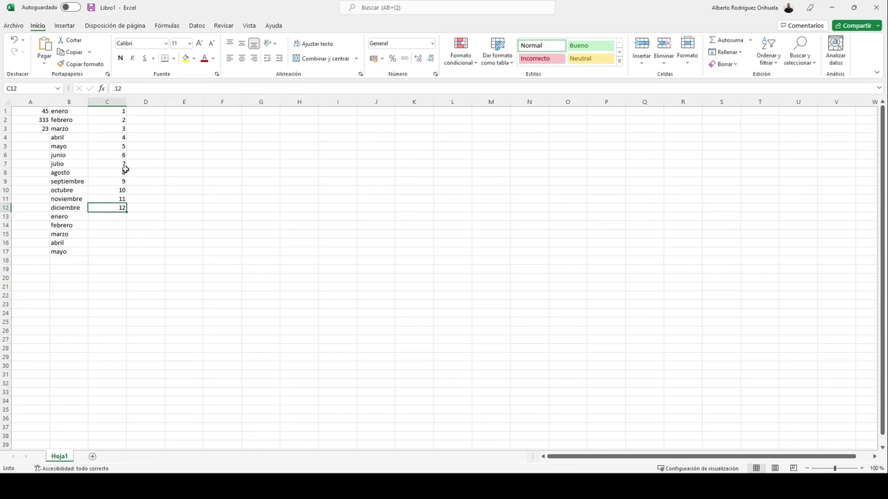
click(104, 217)
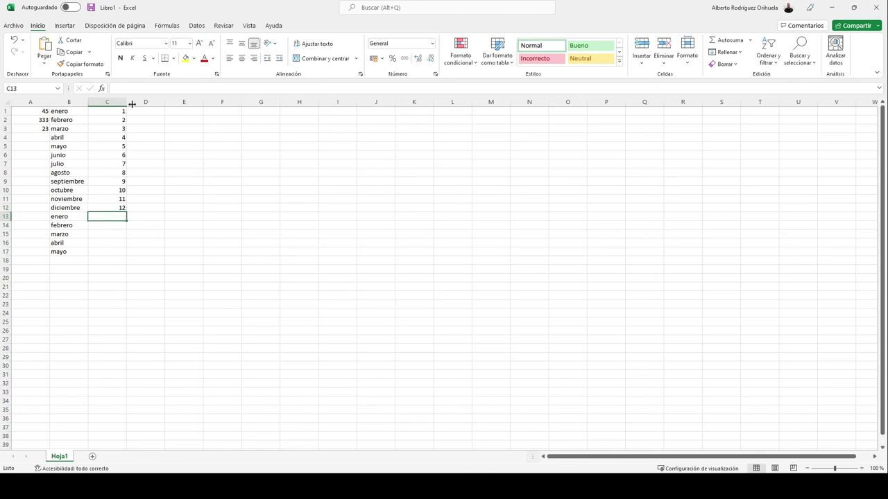
Enter =SUMA(C1:C12) in C13 so it shows the total 78.
double_click(111, 217)
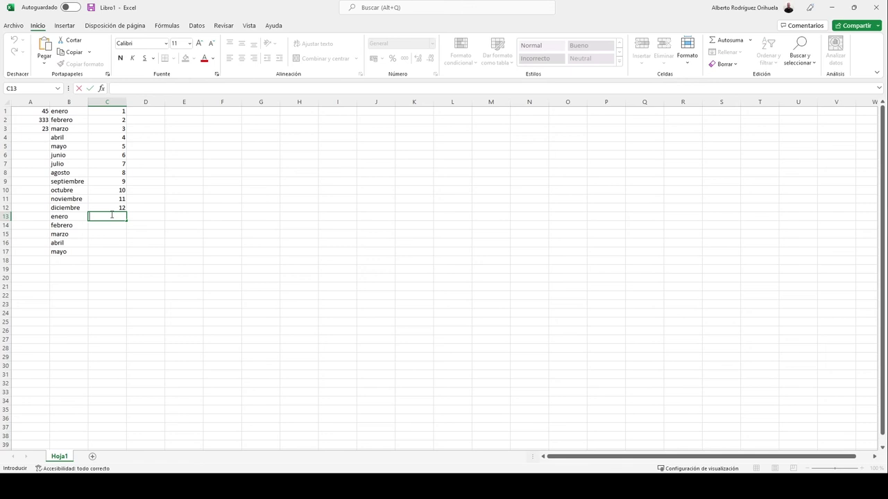
key(F2)
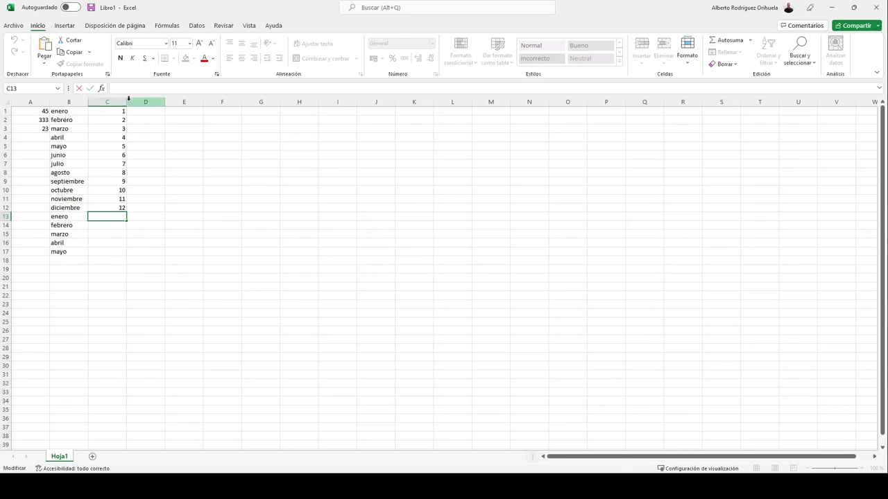
text(=suma)
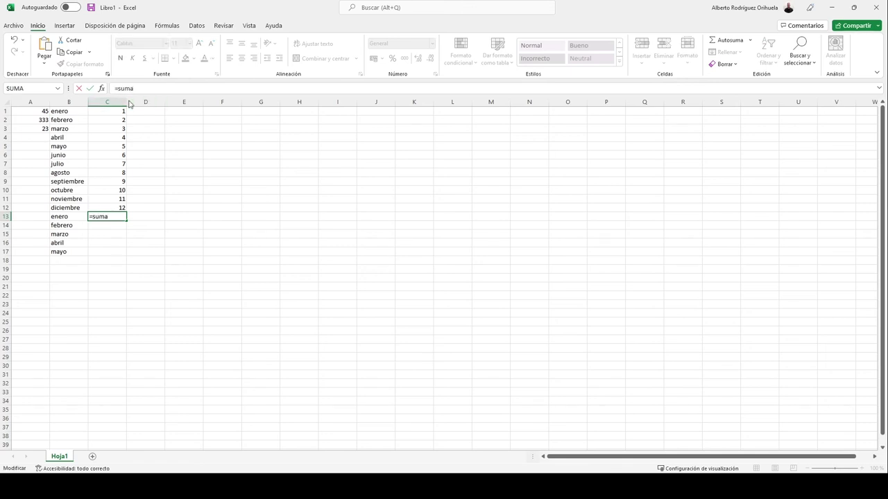
key(Tab)
drag(114, 112, 113, 207)
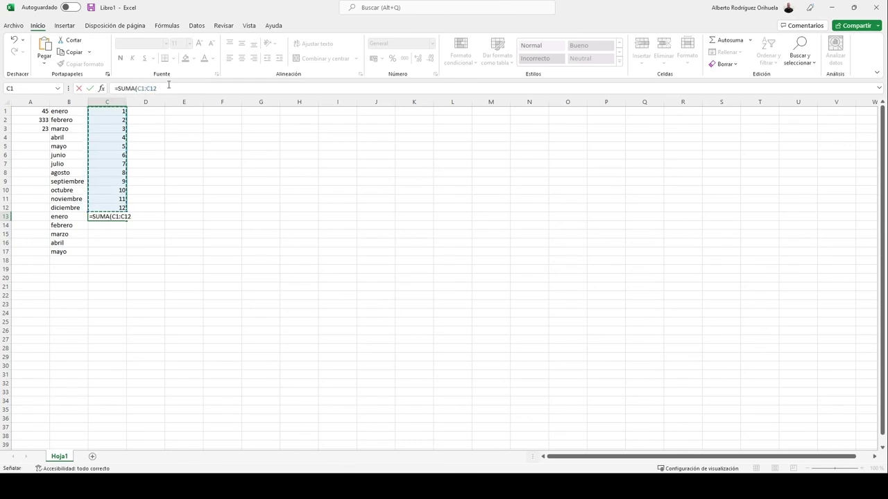
text())
key(Return)
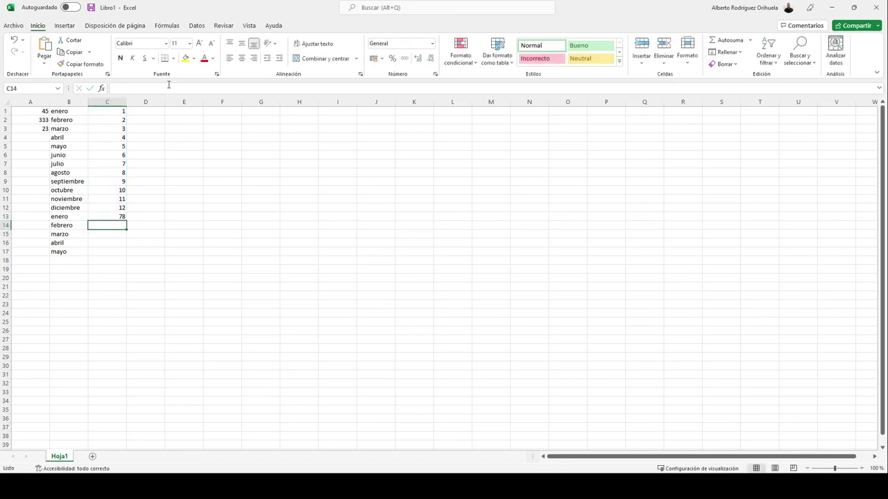
Inspect and re-open the C13 SUMA formula, confirming it still totals 78.
click(107, 217)
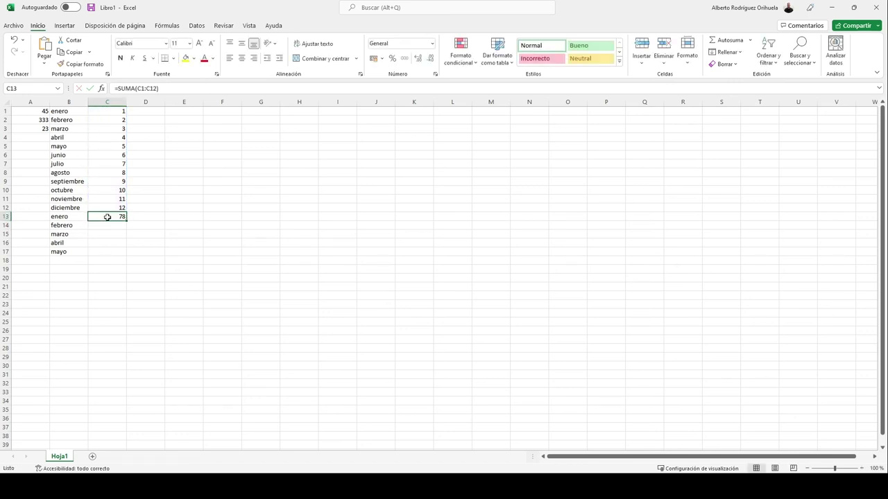
click(150, 200)
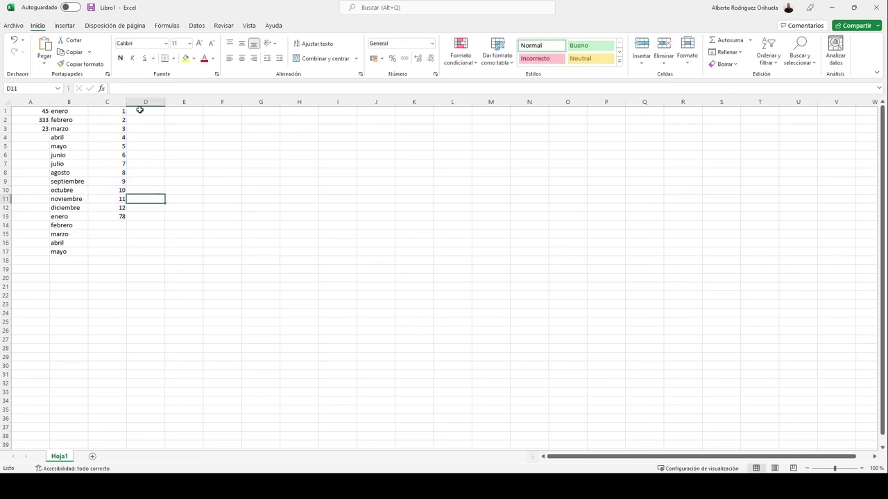
click(113, 217)
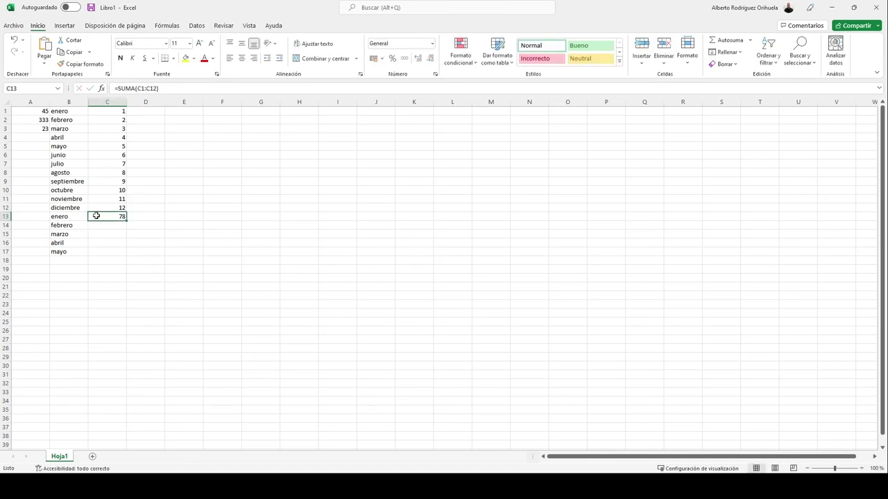
click(117, 182)
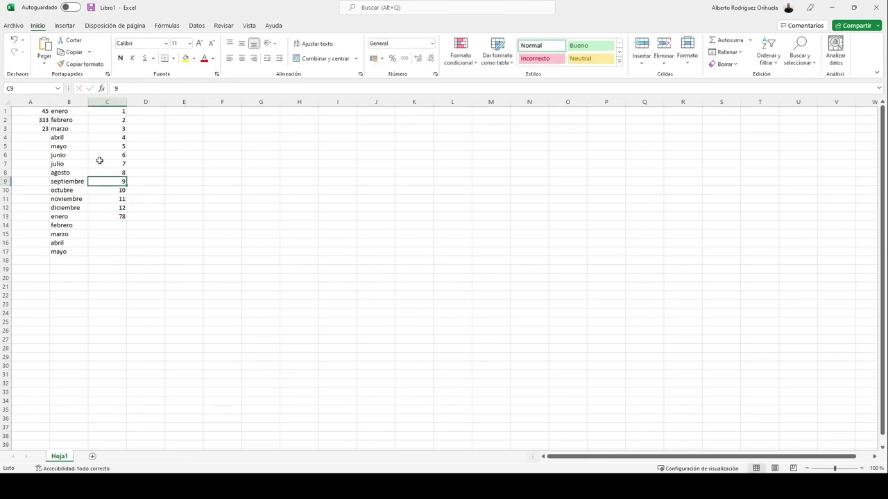
click(118, 216)
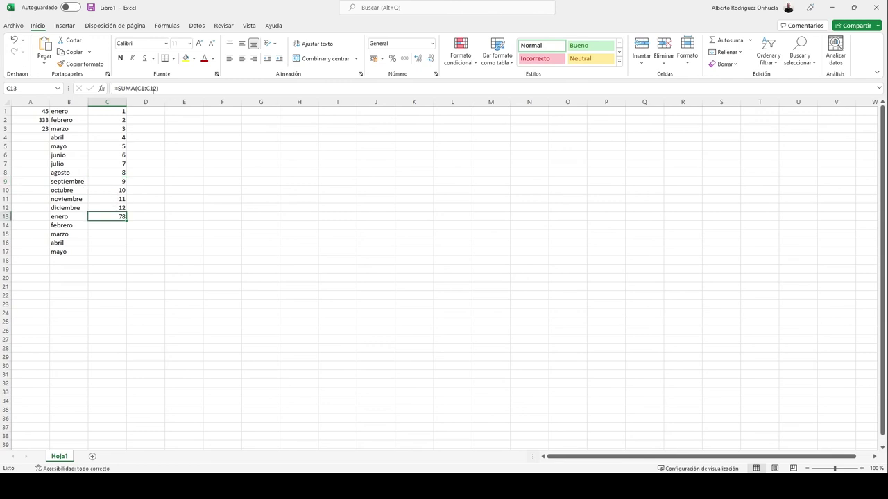
click(154, 90)
click(179, 207)
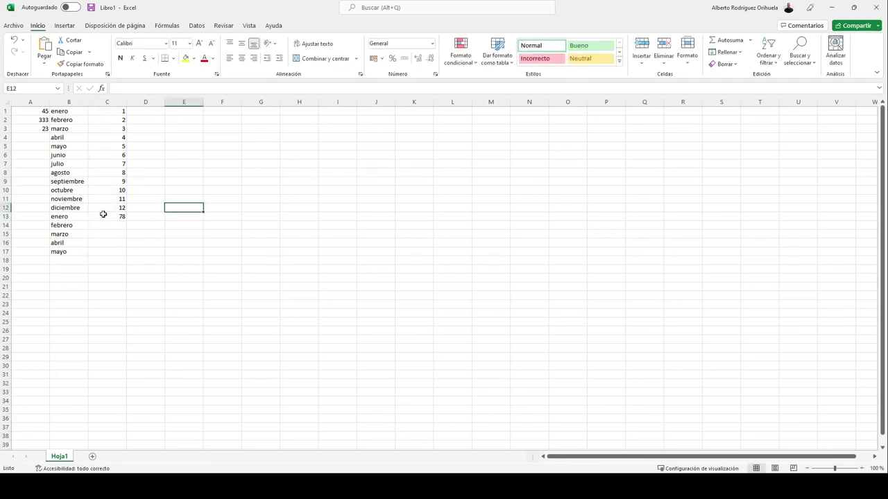
click(103, 215)
key(ctrl+Up)
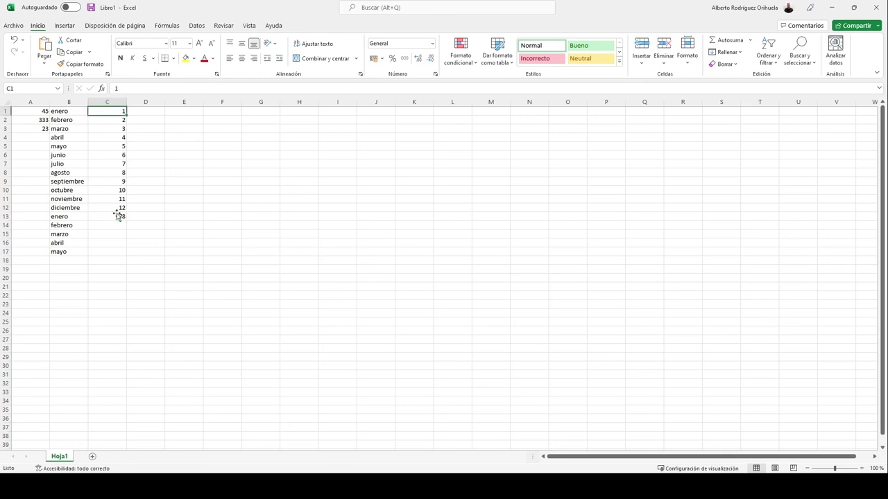
double_click(118, 216)
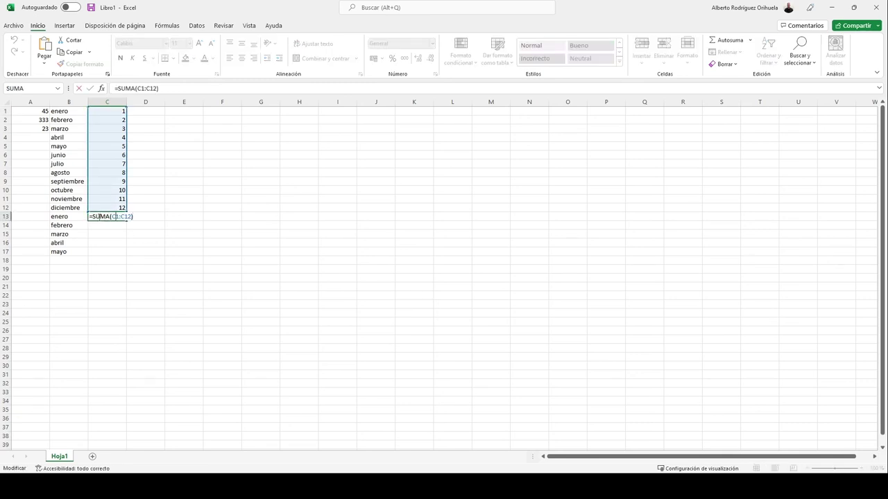
click(171, 91)
click(187, 217)
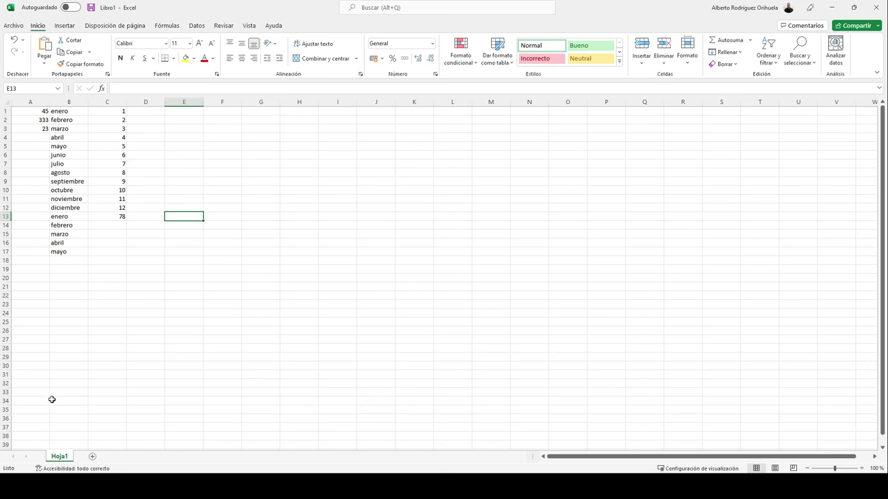
Add sheets Hoja2 and Hoja3, switch between the tabs, and end back on Hoja1.
click(92, 458)
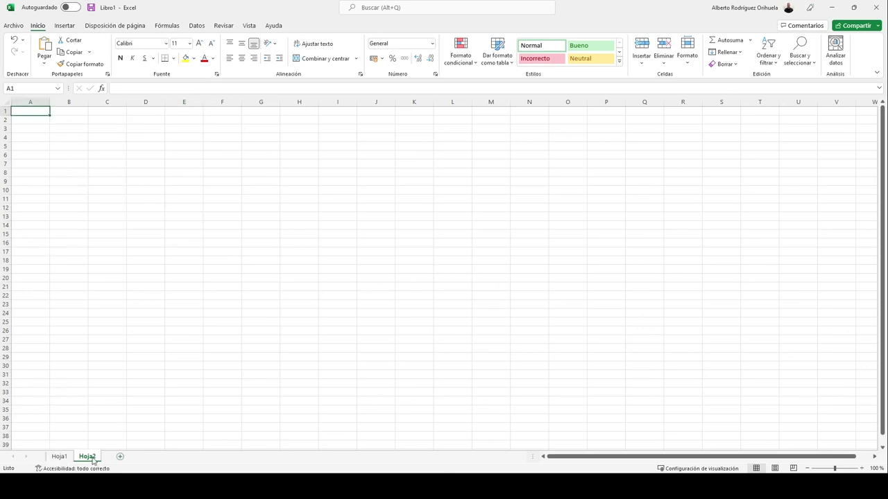
click(123, 457)
click(86, 457)
click(64, 457)
click(87, 457)
click(115, 457)
click(87, 457)
click(60, 457)
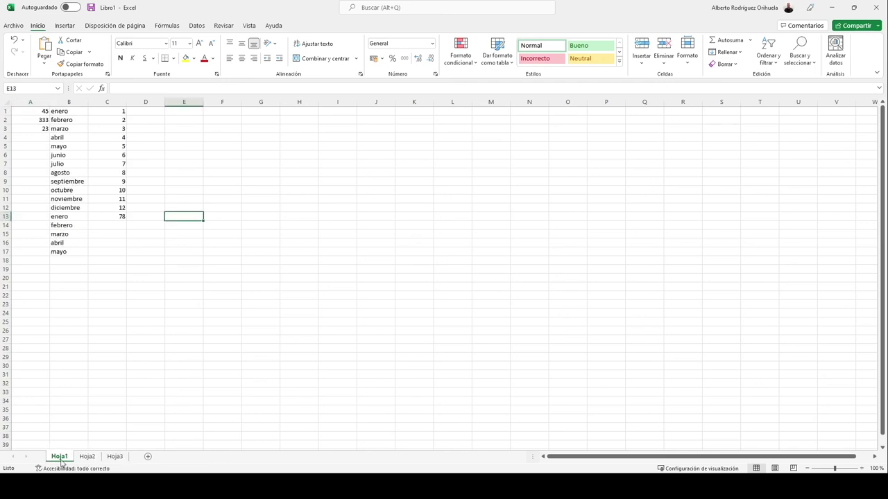
click(82, 461)
click(59, 461)
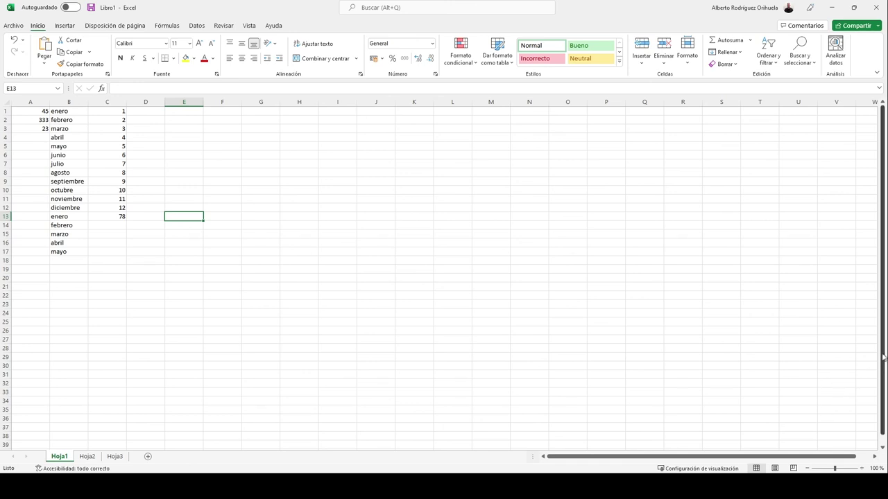
scroll(781, 324, down, 12)
scroll(782, 323, up, 8)
scroll(775, 323, up, 4)
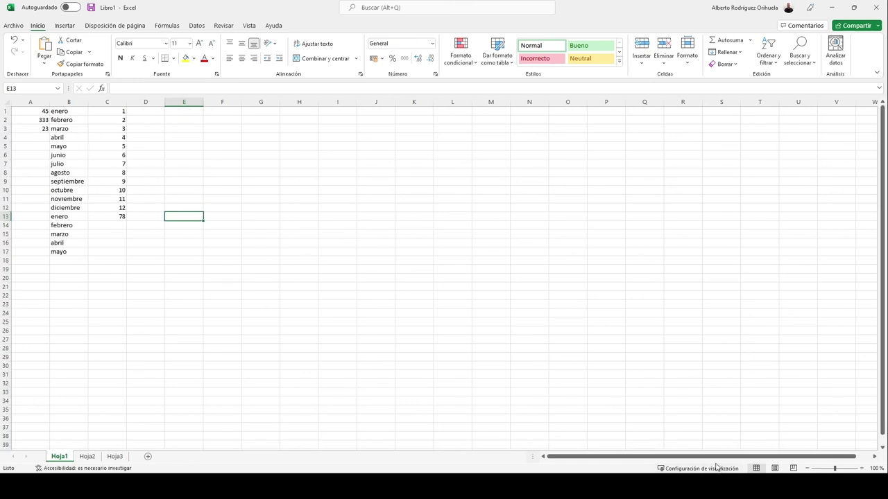
drag(694, 458, 790, 458)
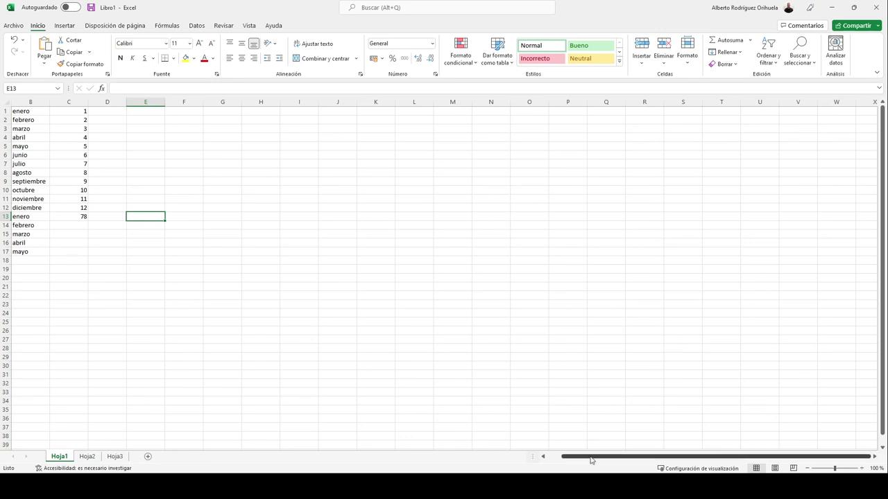
drag(591, 460, 517, 460)
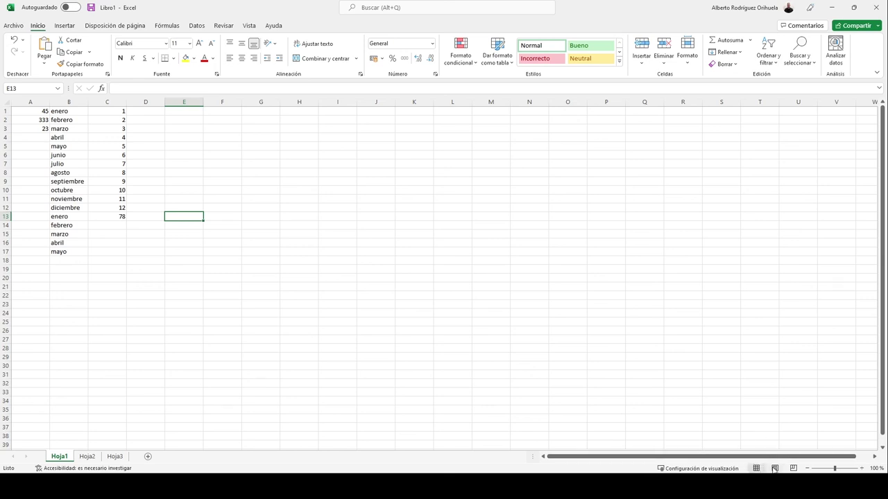
View Hoja1 in Page Layout and Page Break Preview, return to Normal view, and adjust zoom.
click(775, 469)
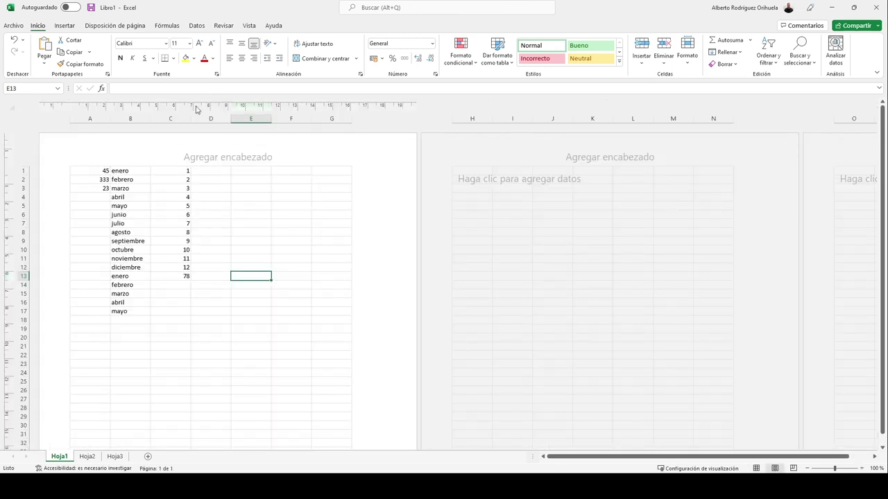
click(793, 469)
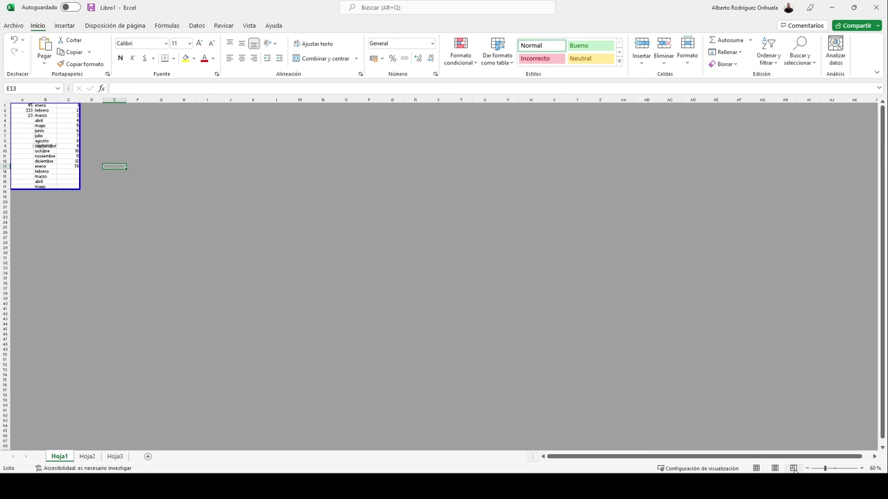
click(756, 468)
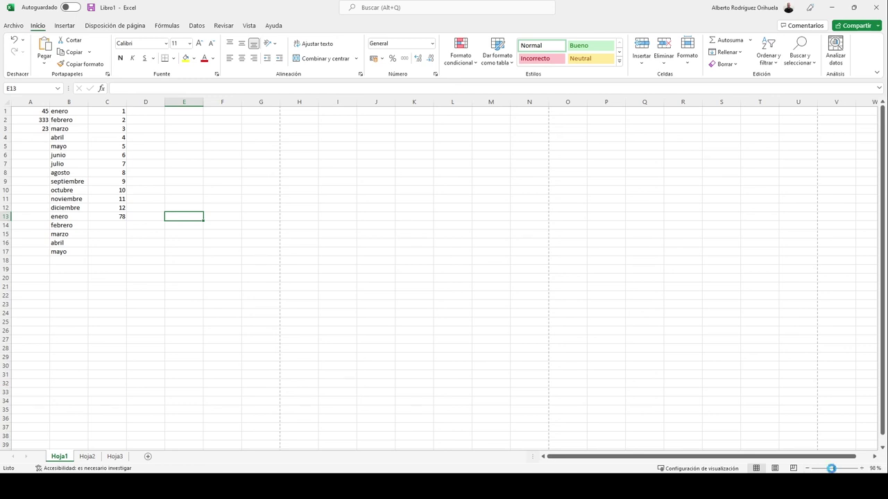
mouse_move(834, 469)
mouse_down()
mouse_move(825, 470)
mouse_move(844, 471)
mouse_move(835, 471)
mouse_up()
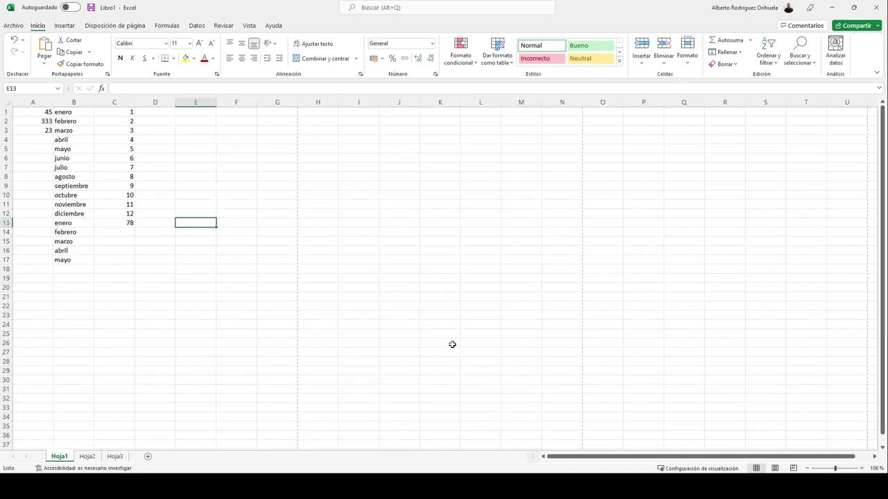